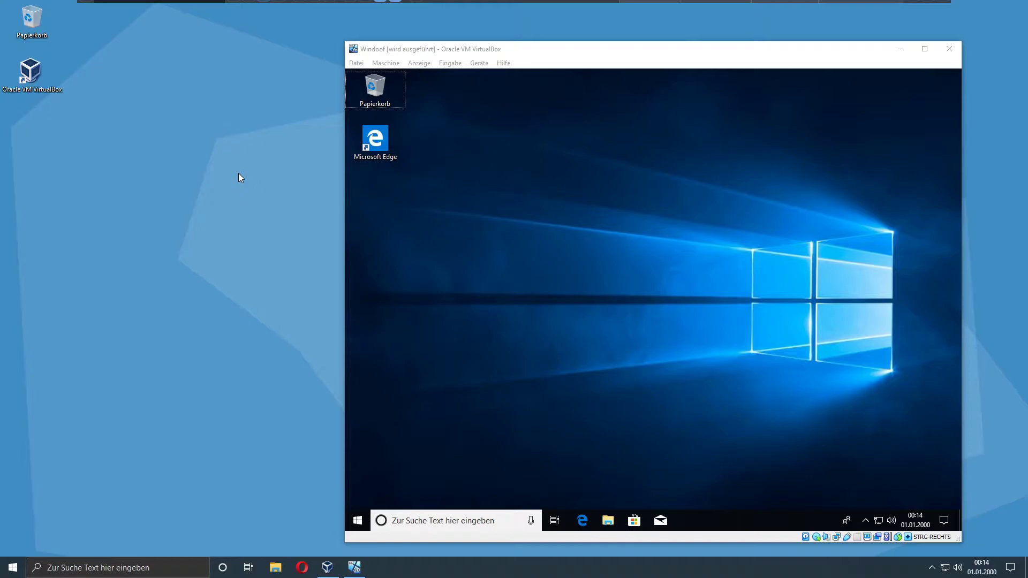
Step: Create a folder named "Gemeinsamer Ordner" on the host desktop
{"action": "right_click", "coordinate": [37, 130]}
{"action": "mouse_move", "coordinate": [156, 206]}
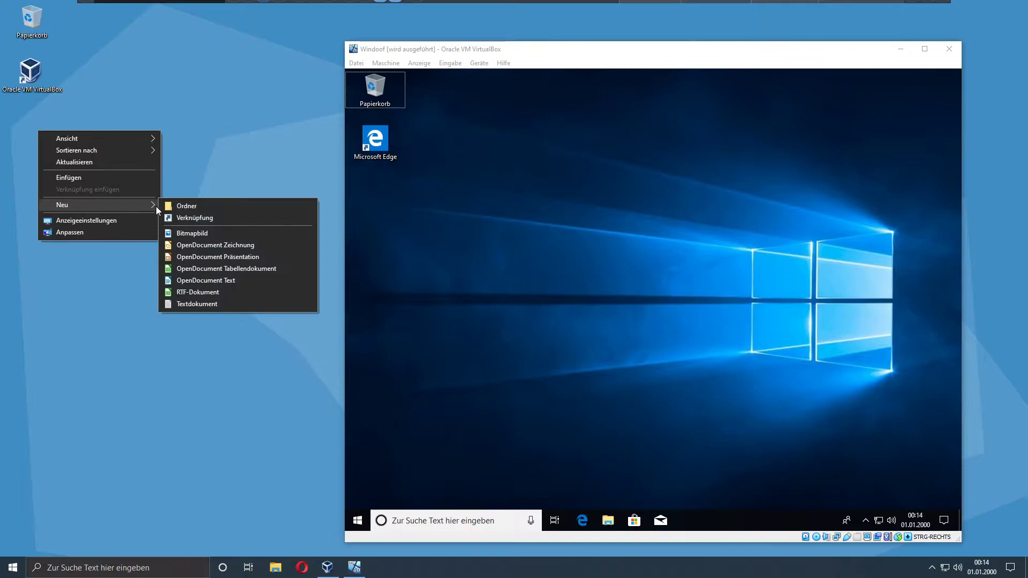
{"action": "left_click", "coordinate": [200, 206]}
{"action": "type", "text": "Gemeinsamer Ordner"}
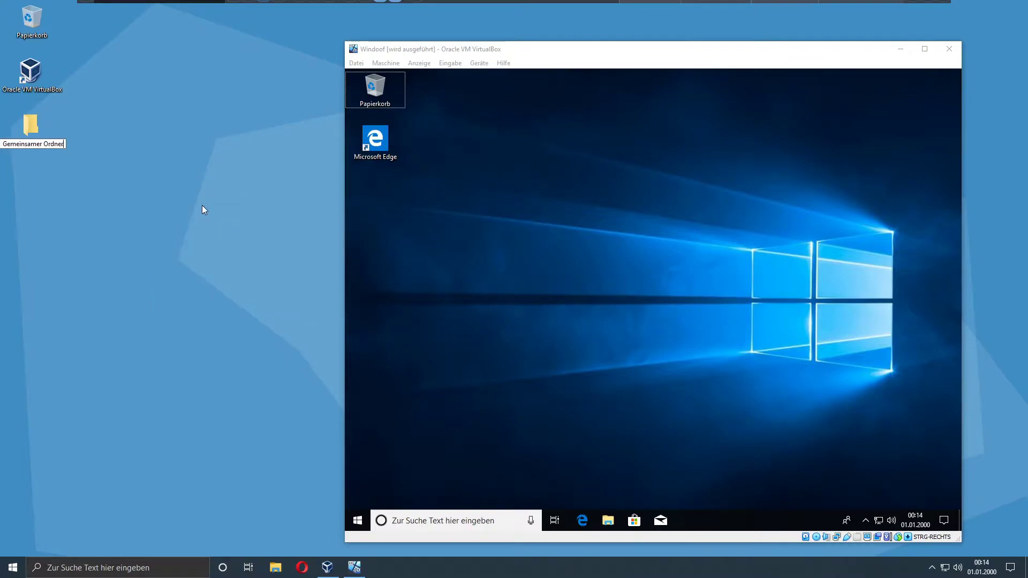
{"action": "key", "text": "Return"}
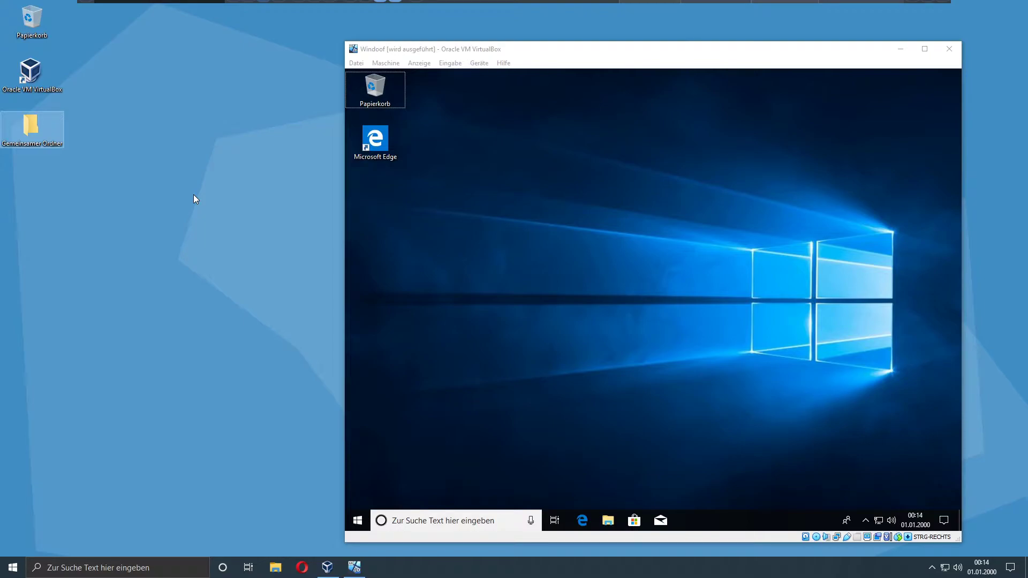
Step: Open the shared folder settings of the running Windoof virtual machine from its own window
{"action": "left_click", "coordinate": [486, 141]}
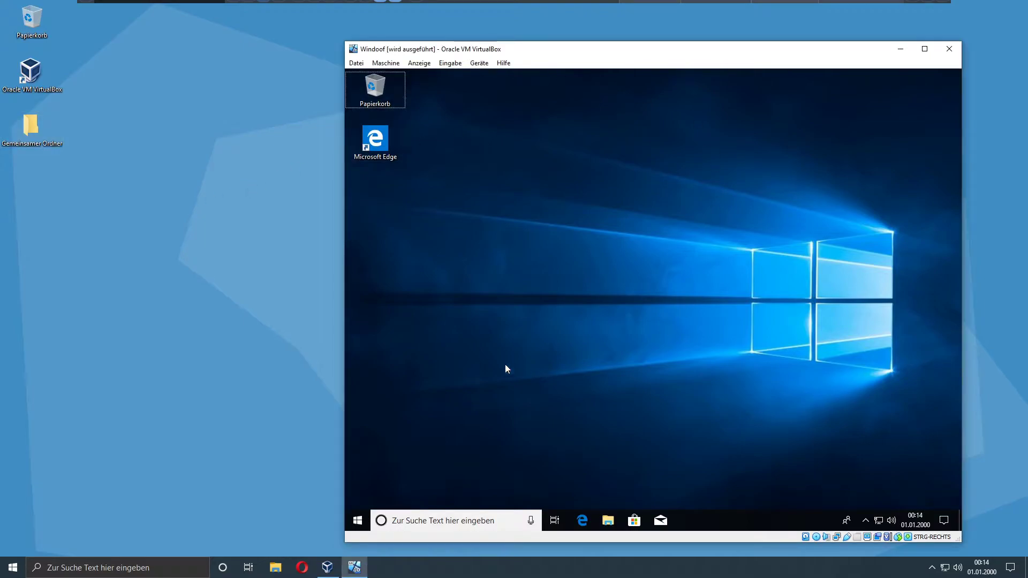
{"action": "left_click", "coordinate": [480, 65]}
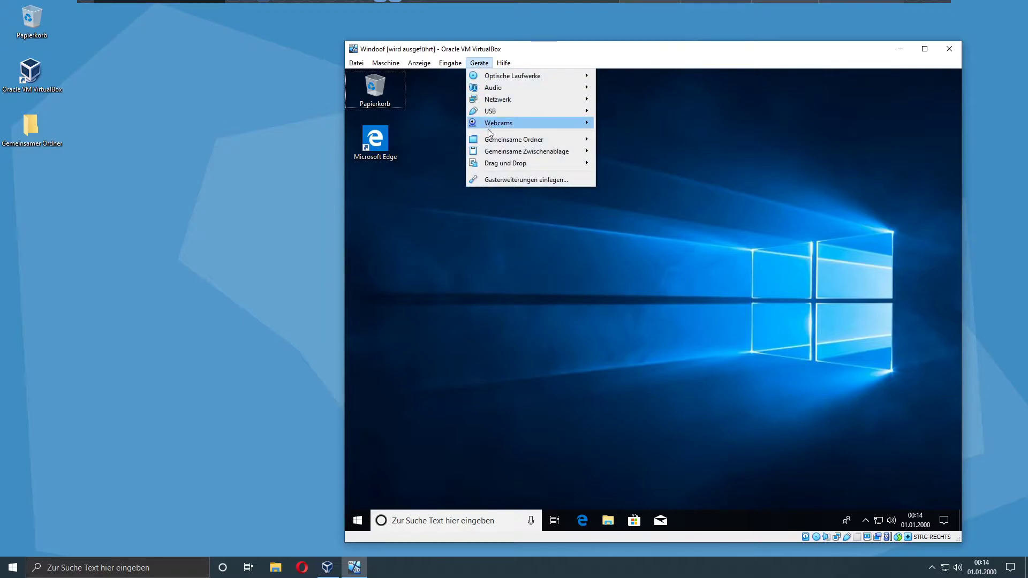
{"action": "mouse_move", "coordinate": [569, 139]}
{"action": "left_click", "coordinate": [613, 142]}
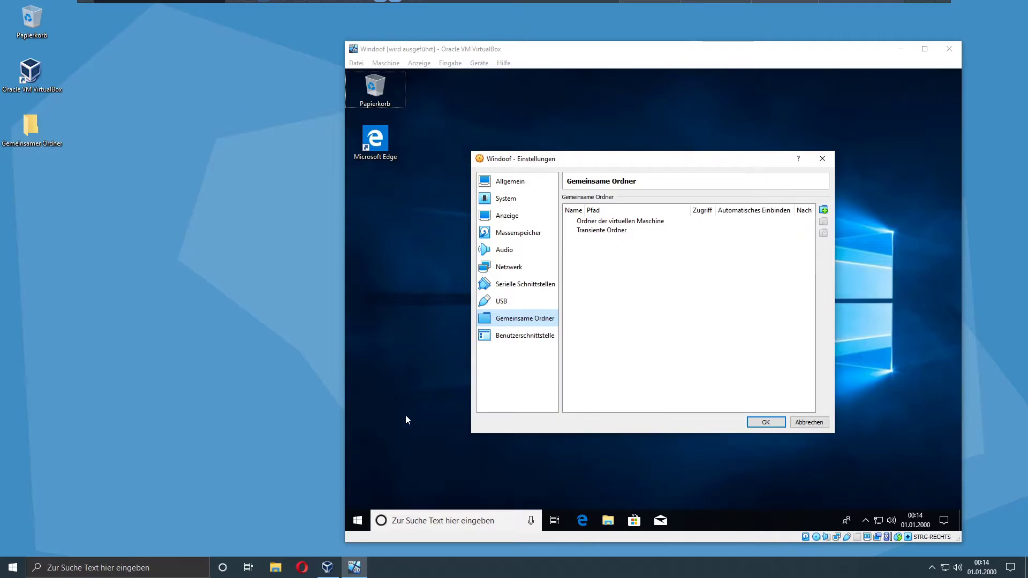
Step: View the Windoof machine's shared folder settings by way of the VirtualBox Manager, then dismiss them and minimize the Manager
{"action": "left_click", "coordinate": [322, 575]}
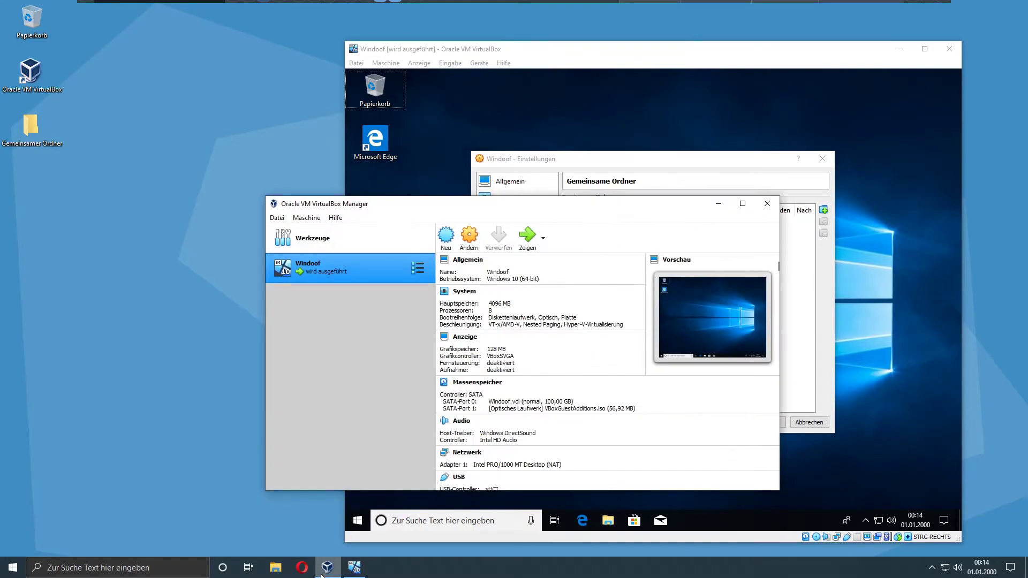
{"action": "left_click", "coordinate": [474, 242]}
{"action": "left_click", "coordinate": [378, 370]}
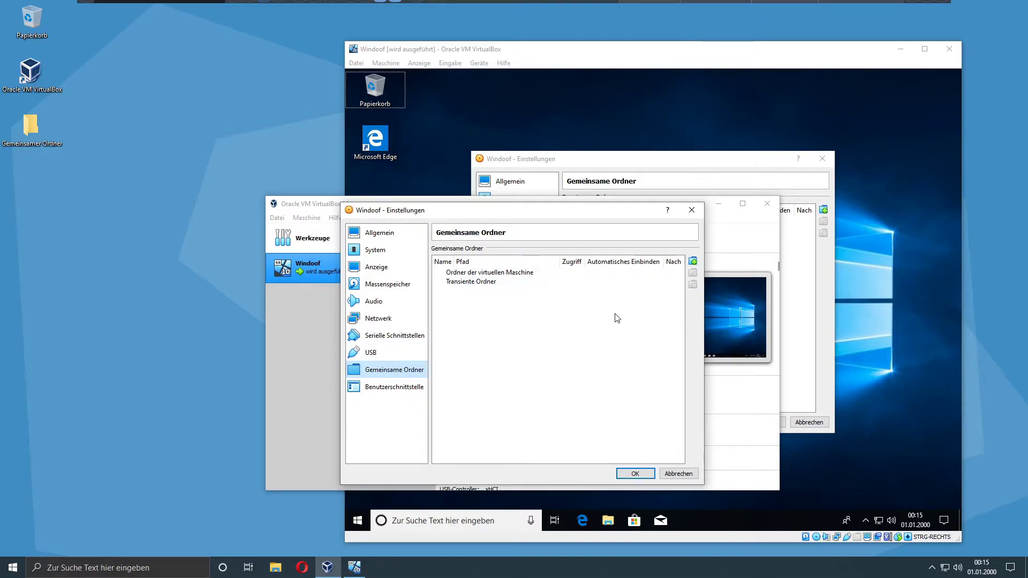
{"action": "left_click", "coordinate": [692, 210]}
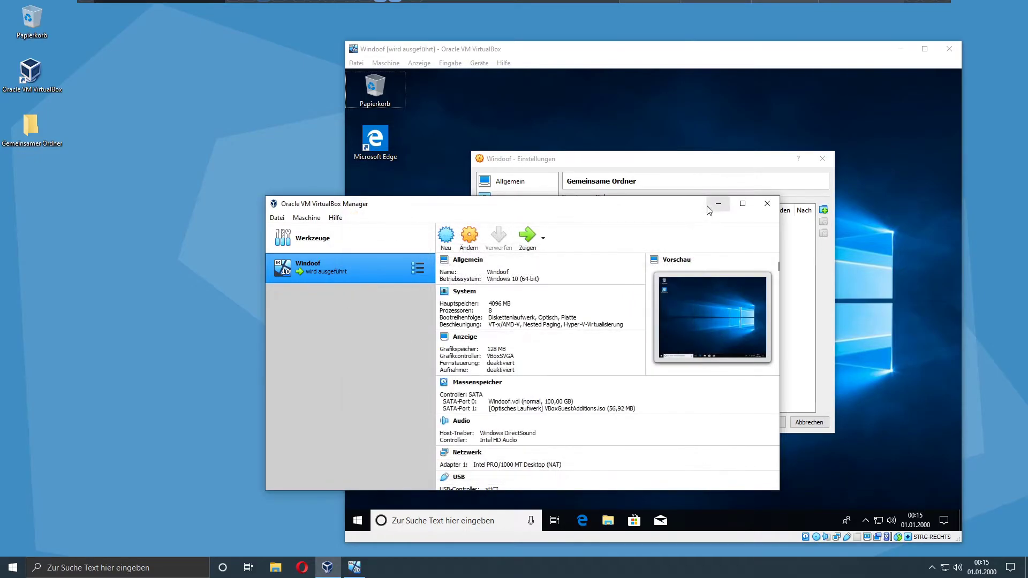
{"action": "left_click", "coordinate": [709, 209]}
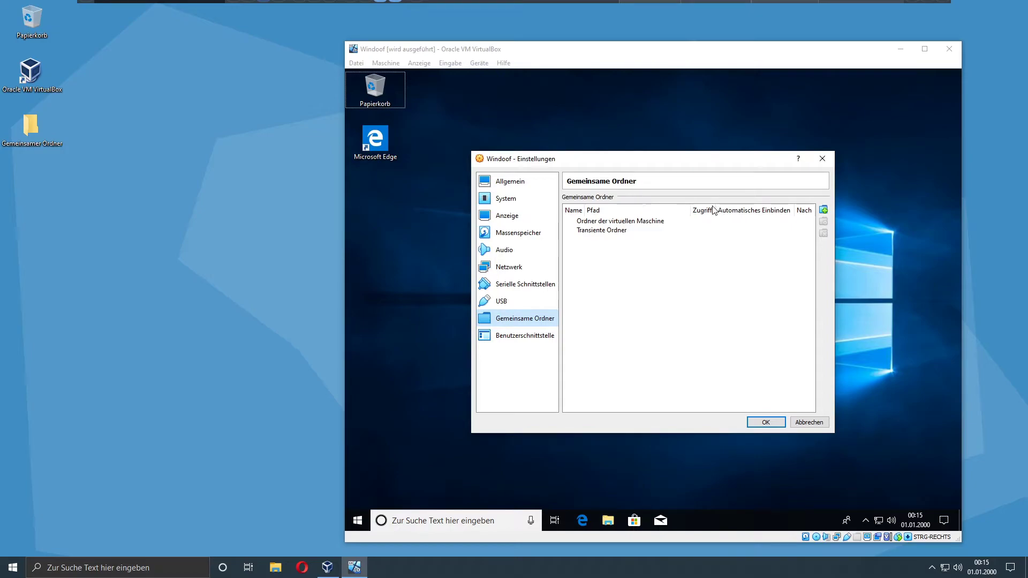
Step: Start adding a shared folder and choose "Gemeinsamer Ordner" on the host desktop as its path
{"action": "left_click", "coordinate": [823, 210]}
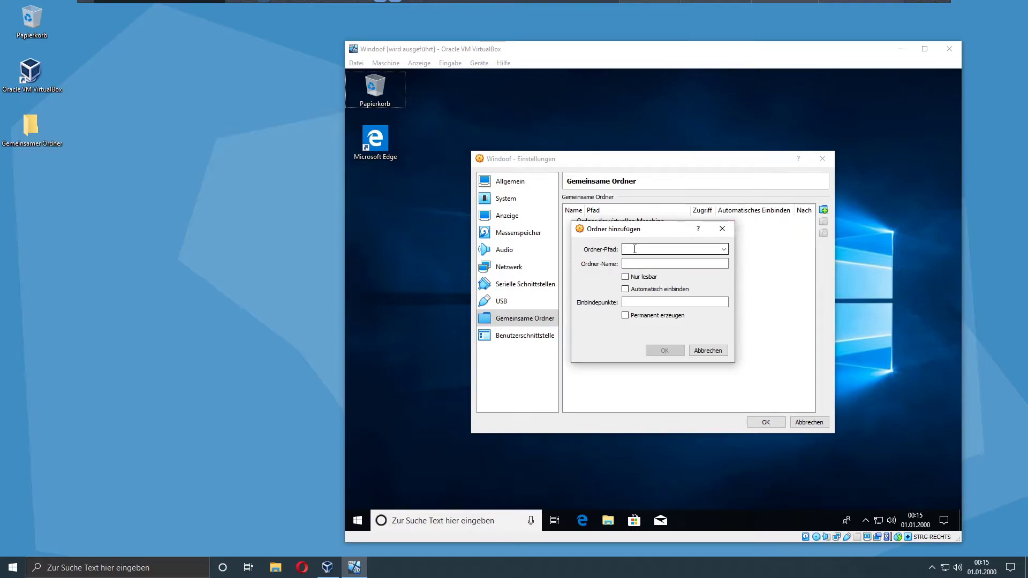
{"action": "left_click", "coordinate": [725, 249]}
{"action": "left_click", "coordinate": [666, 268]}
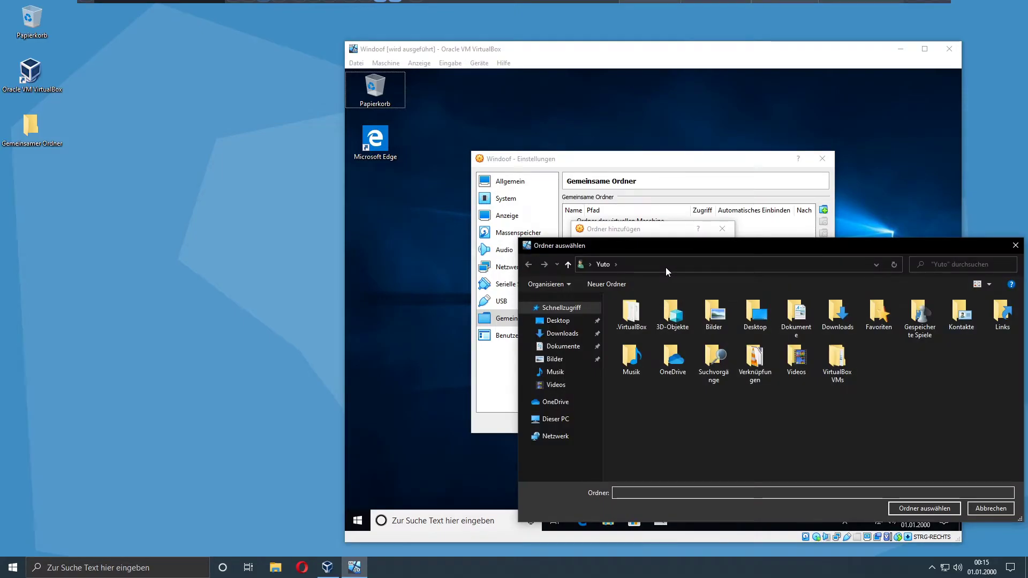
{"action": "left_click", "coordinate": [574, 321]}
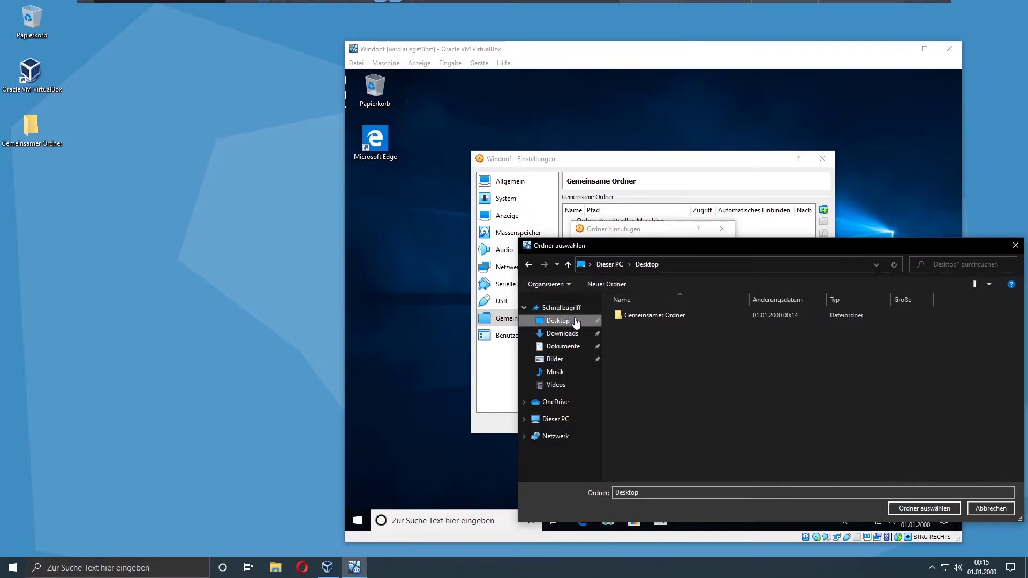
{"action": "double_click", "coordinate": [649, 314]}
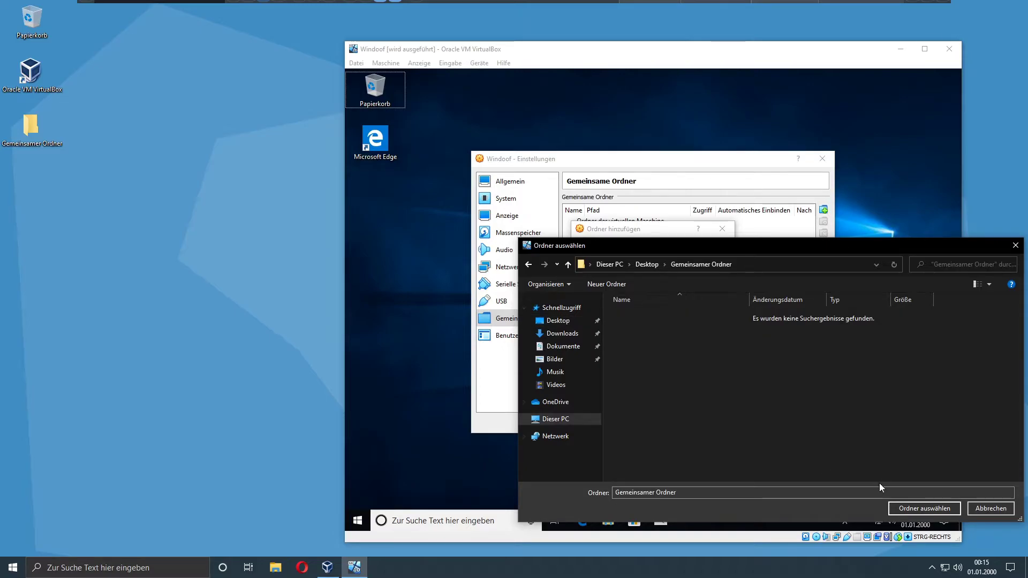
{"action": "left_click", "coordinate": [905, 509]}
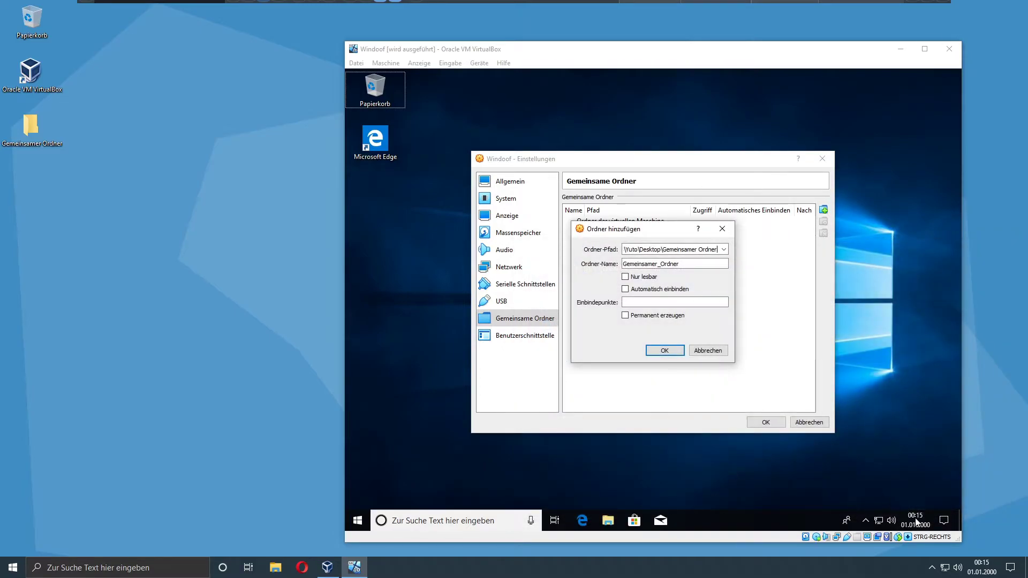
Step: Enable automatic mounting and permanent creation for the shared folder, leave the mount point empty, and confirm the machine settings
{"action": "left_click", "coordinate": [635, 264]}
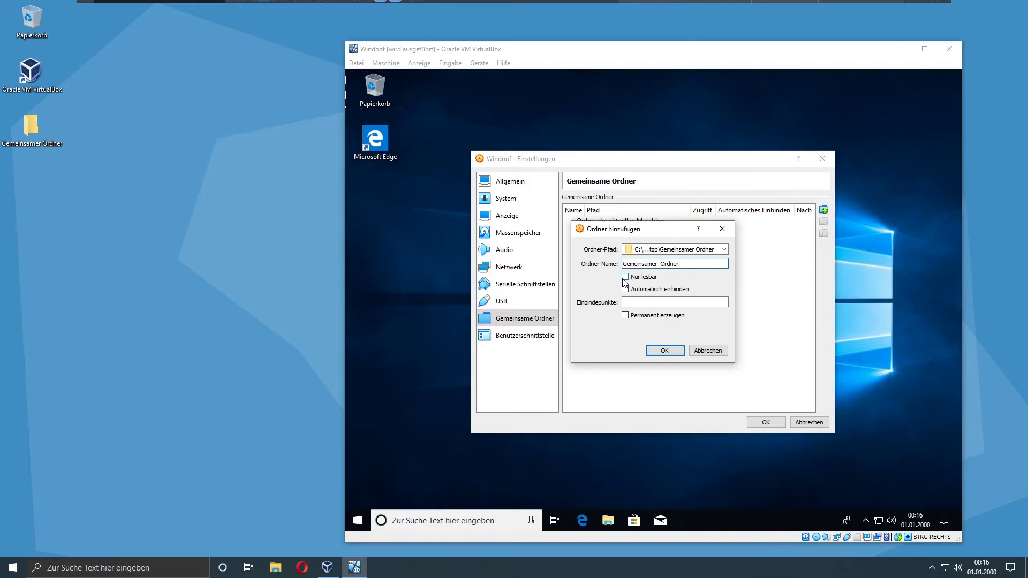
{"action": "left_click", "coordinate": [625, 289]}
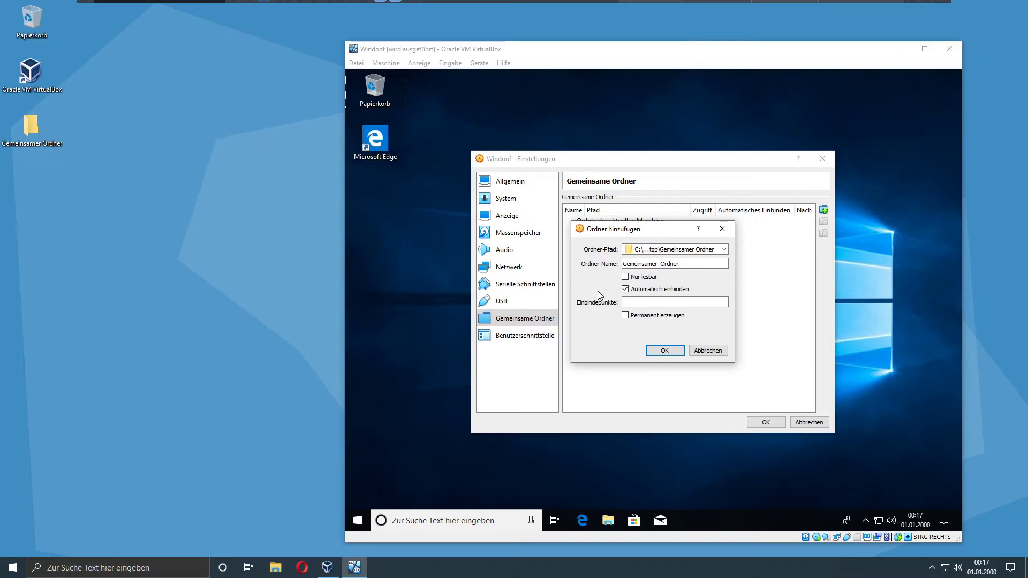
{"action": "left_click", "coordinate": [638, 302]}
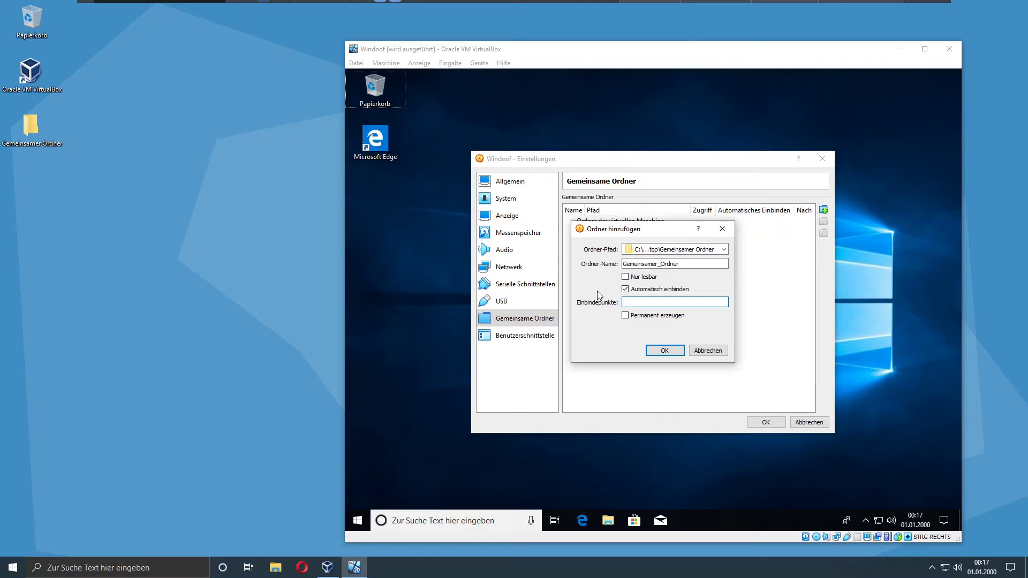
{"action": "left_click", "coordinate": [625, 315]}
{"action": "left_click", "coordinate": [655, 351]}
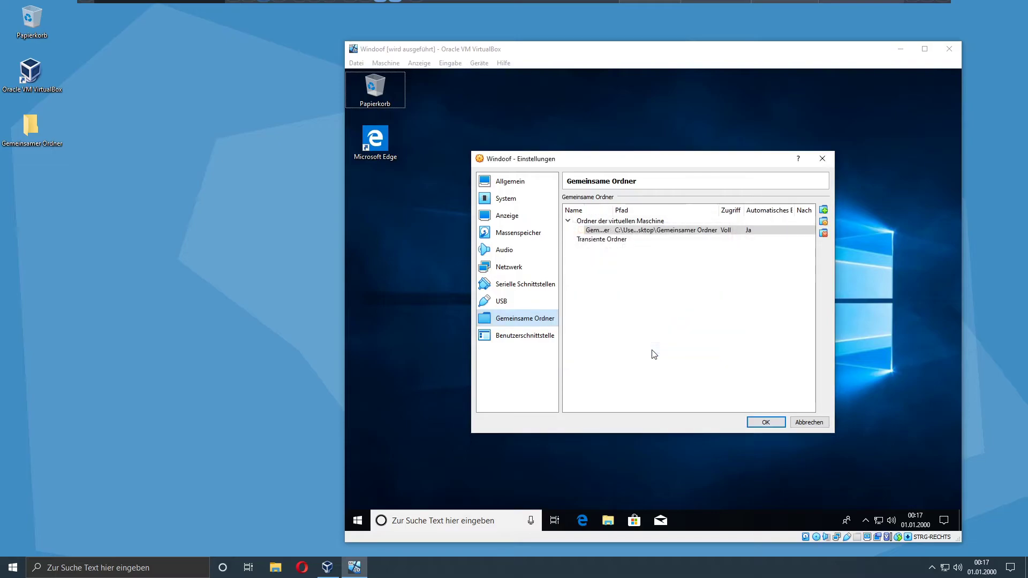
{"action": "left_click", "coordinate": [760, 422]}
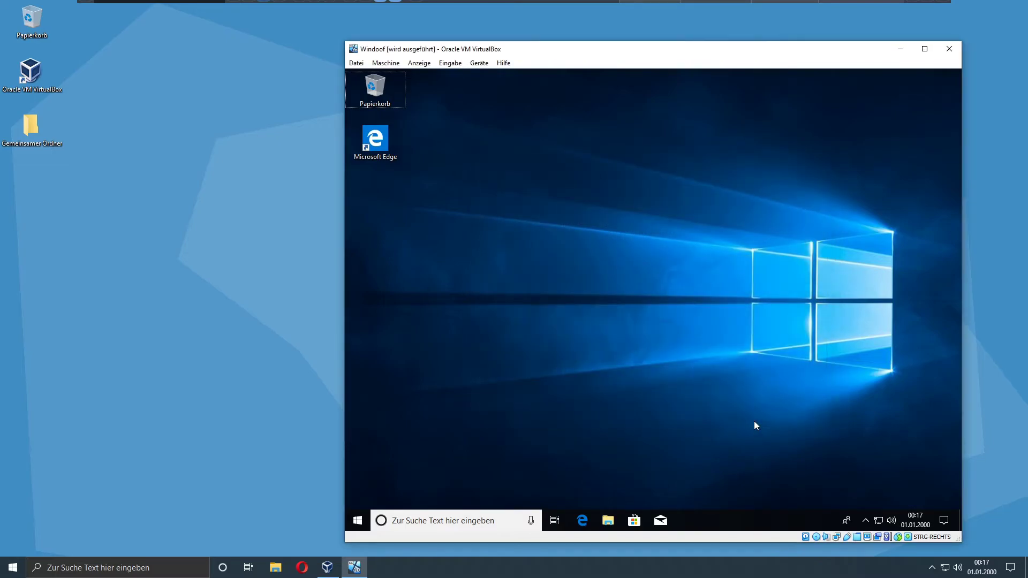
Step: Open the Gemeinsamer_Ordner network drive (Z:) in the guest's File Explorer
{"action": "left_click", "coordinate": [608, 520]}
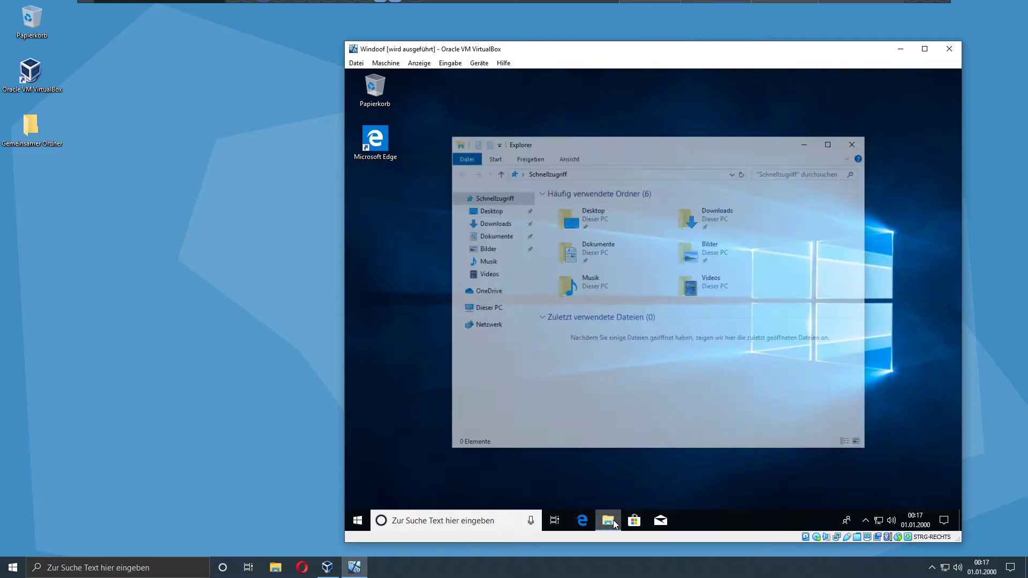
{"action": "left_click", "coordinate": [484, 308]}
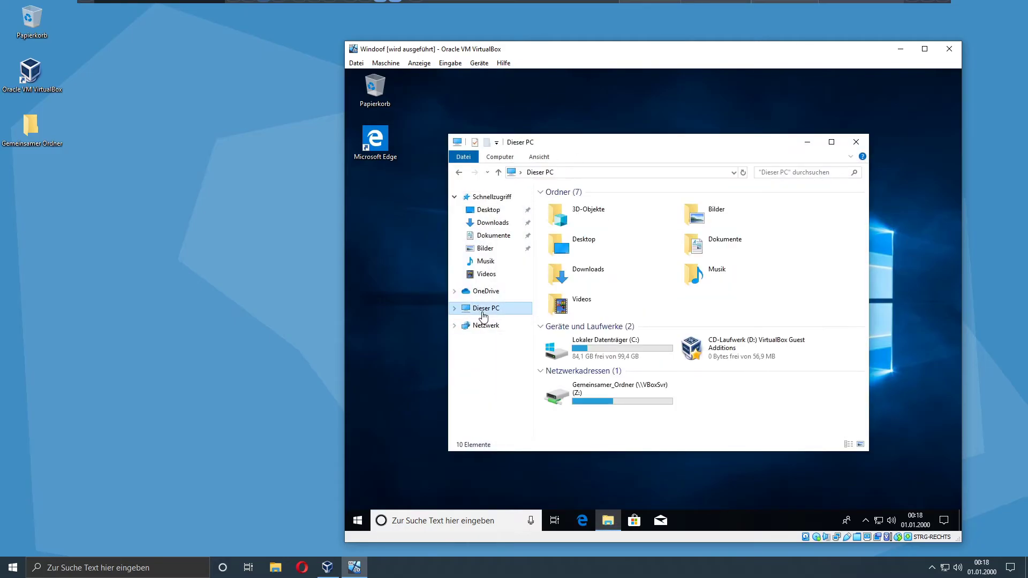
{"action": "double_click", "coordinate": [614, 396]}
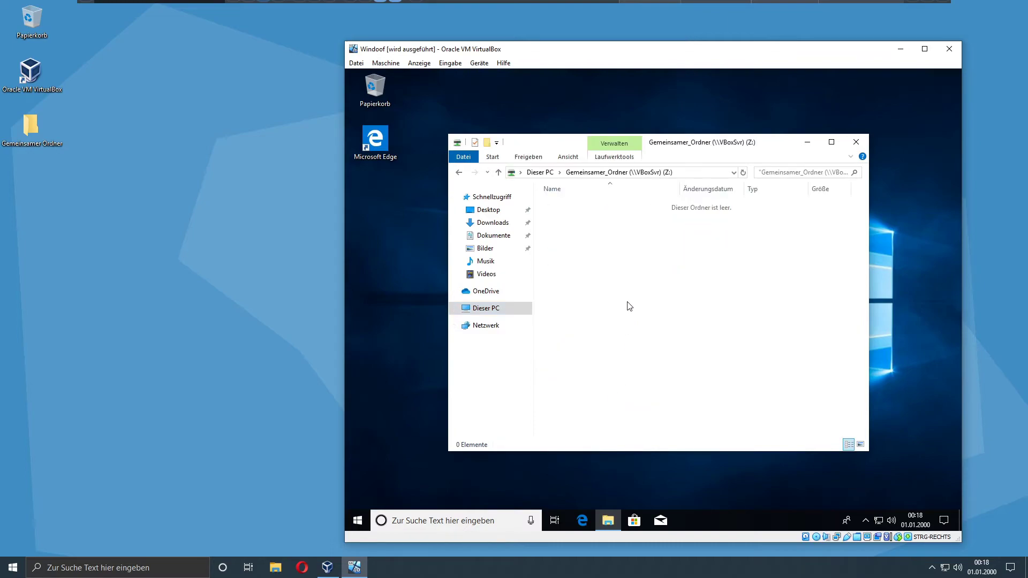
Step: Create a text document named "bla" in the shared drive inside the guest
{"action": "right_click", "coordinate": [621, 262]}
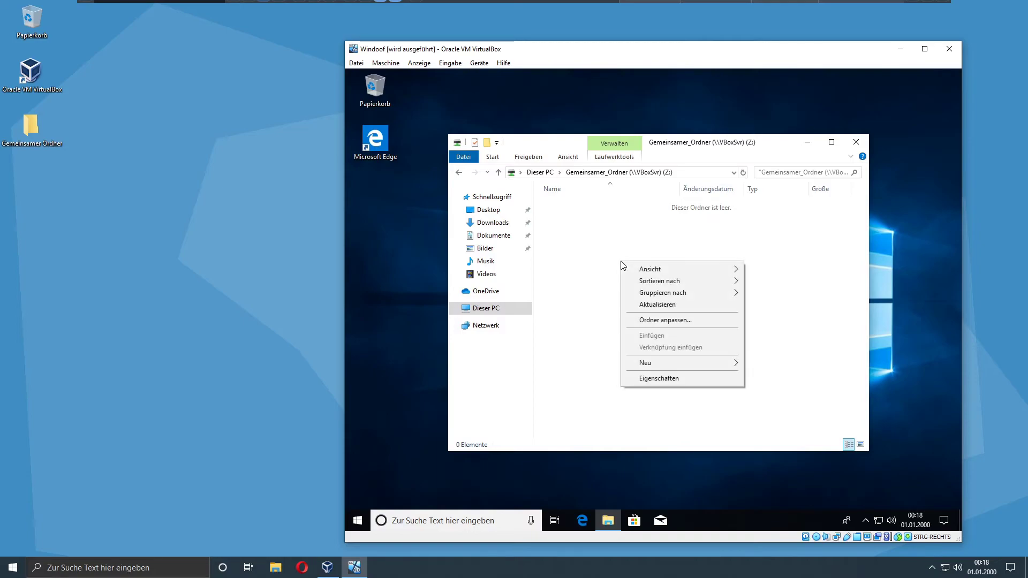
{"action": "mouse_move", "coordinate": [733, 364]}
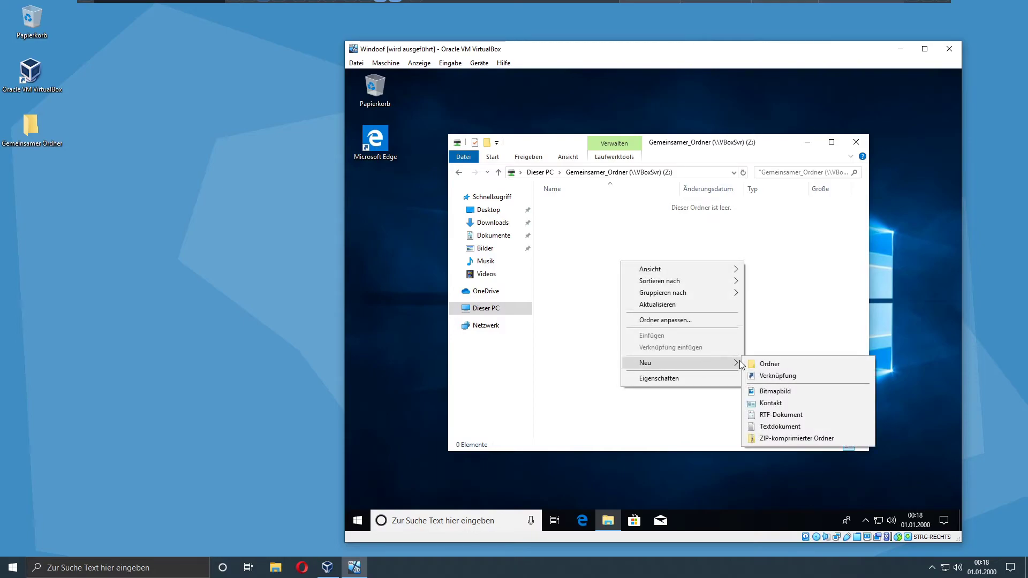
{"action": "left_click", "coordinate": [773, 426]}
{"action": "type", "text": "bla"}
{"action": "key", "text": "Return"}
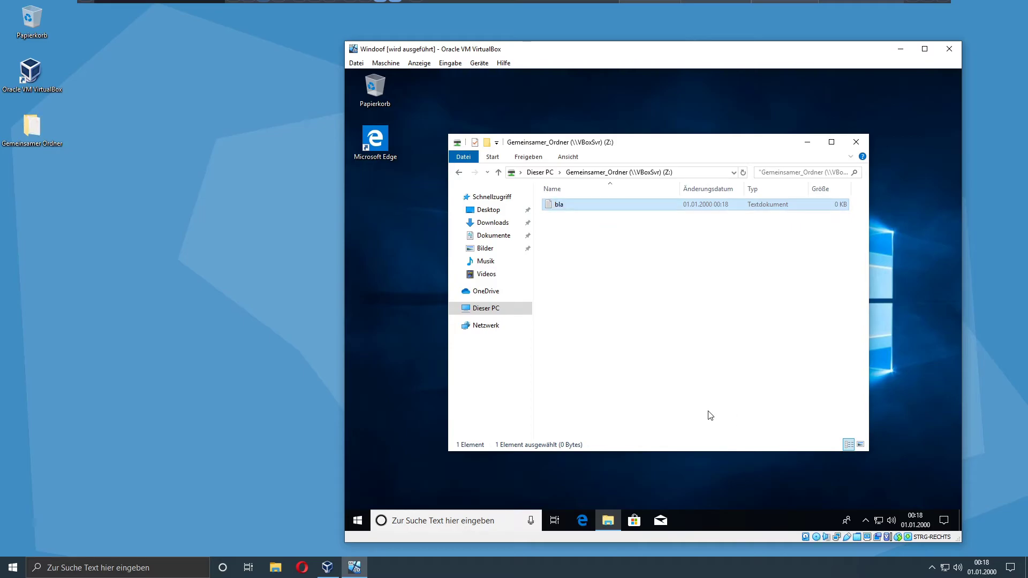
Step: Open "Gemeinsamer Ordner" on the host desktop and narrow its window to fit beside the virtual machine
{"action": "left_click", "coordinate": [96, 166]}
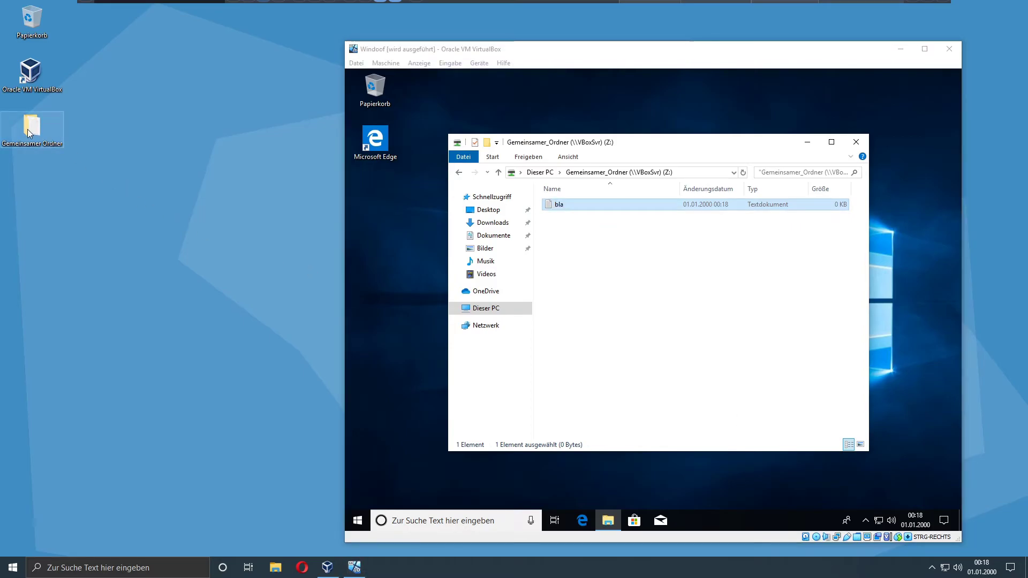
{"action": "double_click", "coordinate": [28, 130]}
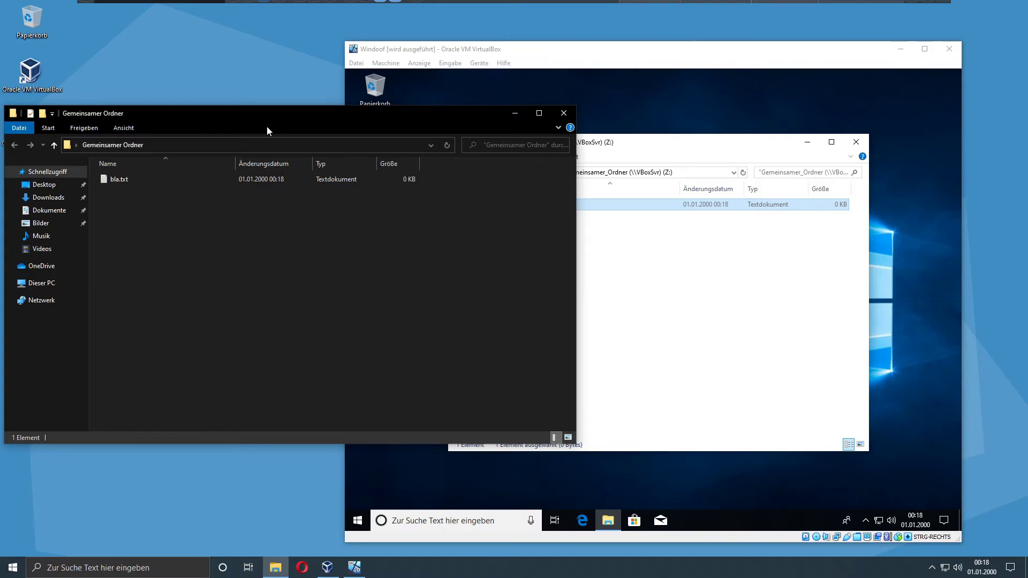
{"action": "left_click_drag", "start_coordinate": [576, 184], "coordinate": [333, 211]}
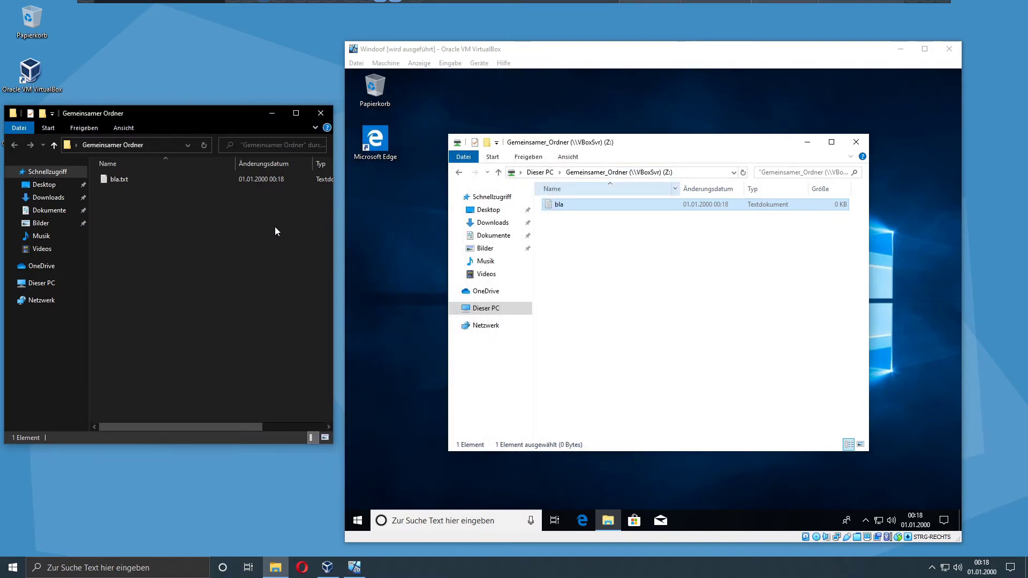
Step: Open bla.txt on the host with Editor and make Editor the default app for .txt files
{"action": "double_click", "coordinate": [123, 180]}
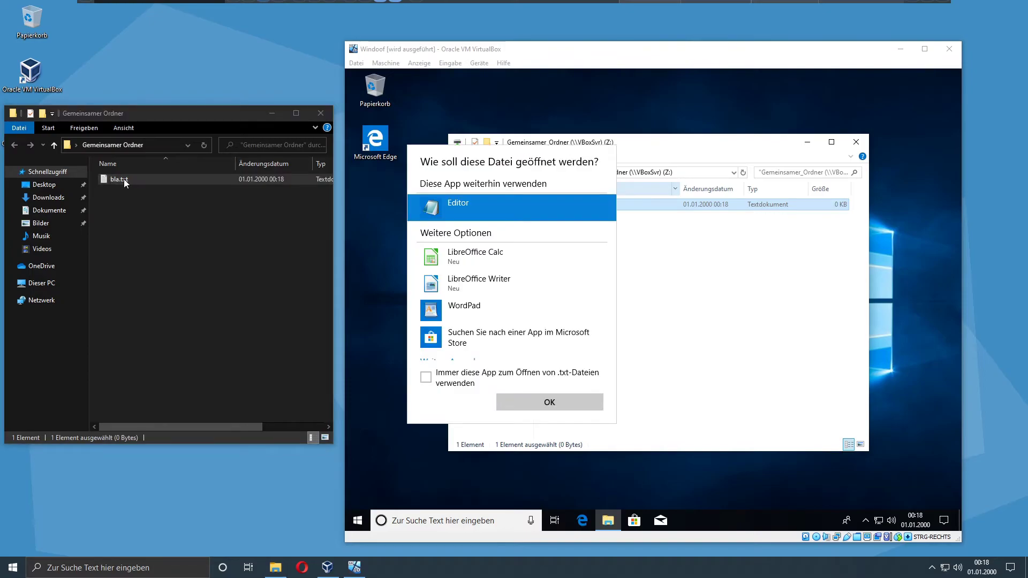
{"action": "left_click", "coordinate": [483, 377]}
{"action": "left_click", "coordinate": [527, 402]}
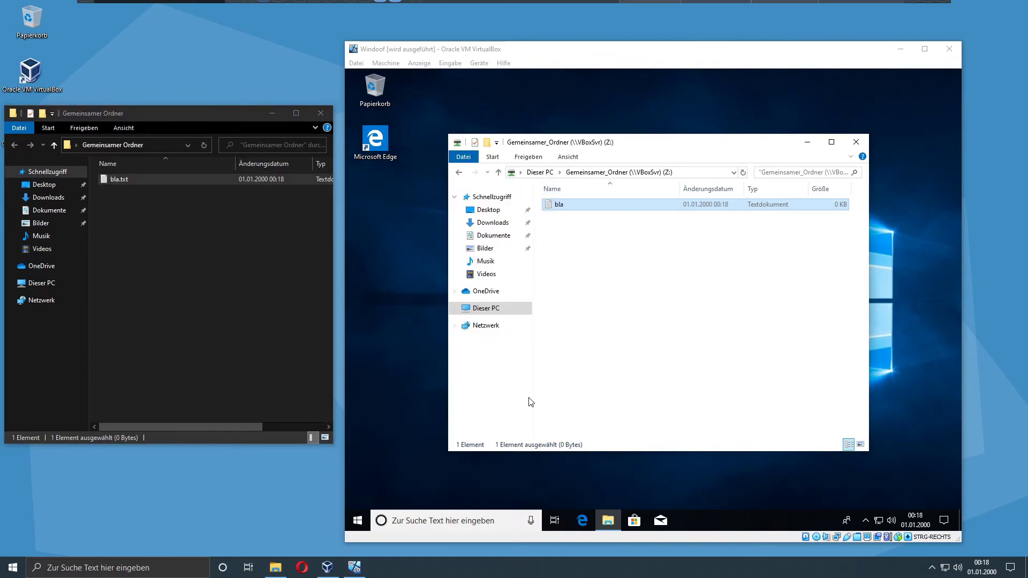
Step: Write "test" in bla.txt on the host, save the file and close it
{"action": "type", "text": "test"}
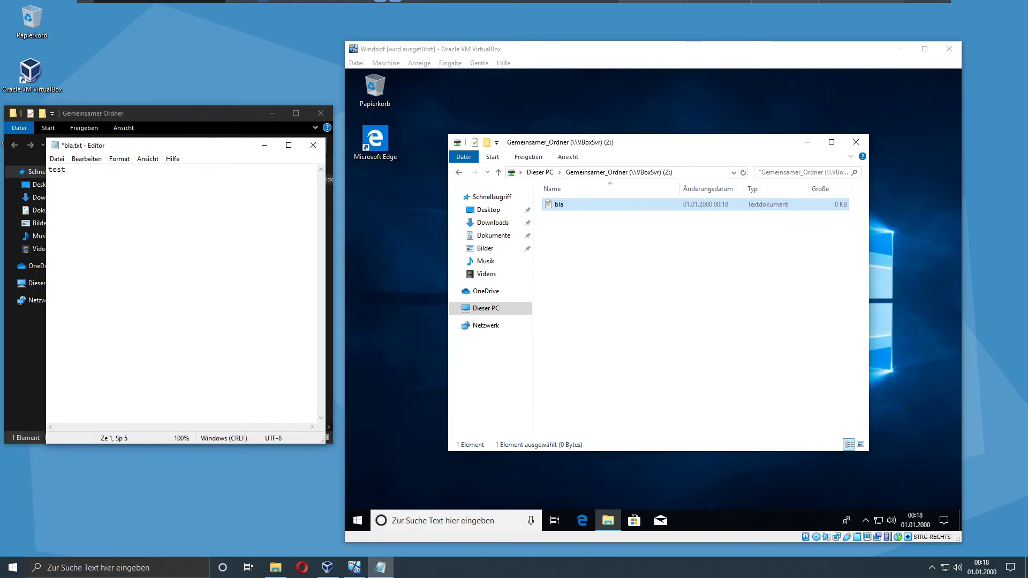
{"action": "left_click", "coordinate": [57, 159]}
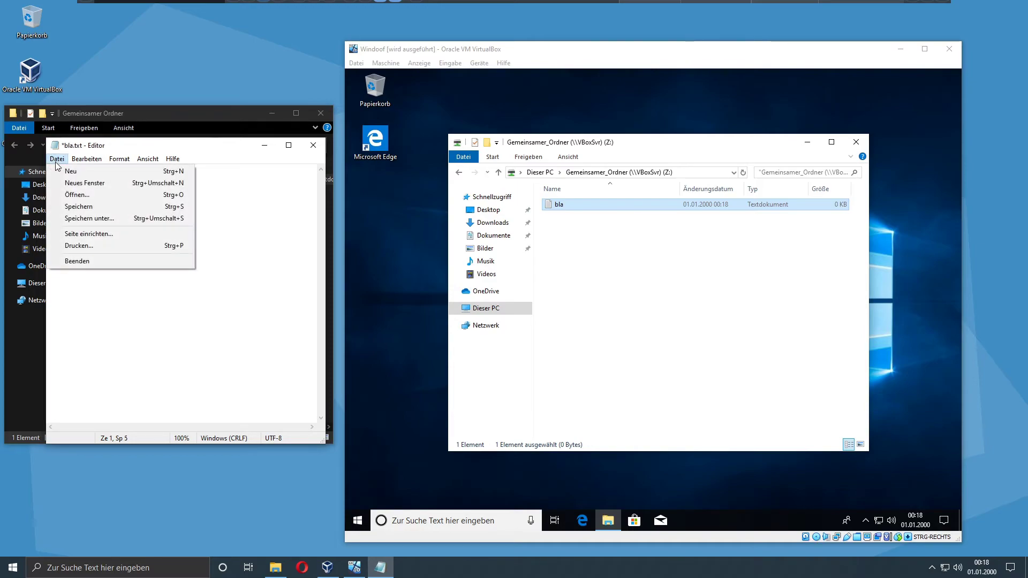
{"action": "left_click", "coordinate": [83, 207]}
{"action": "left_click", "coordinate": [321, 144]}
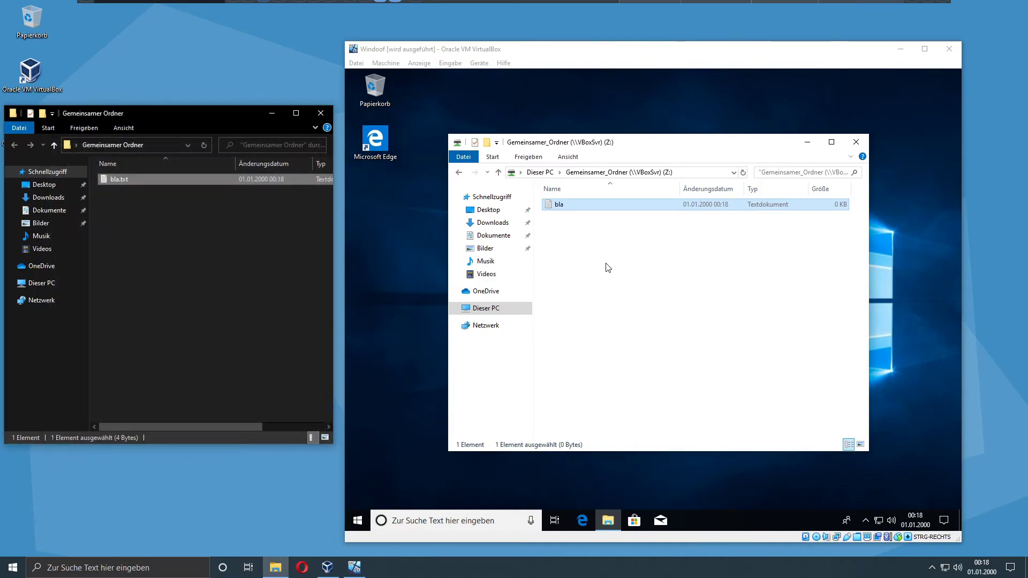
Step: Open the "bla" text document in the guest's shared drive to check its content
{"action": "left_click", "coordinate": [588, 224]}
{"action": "double_click", "coordinate": [580, 204]}
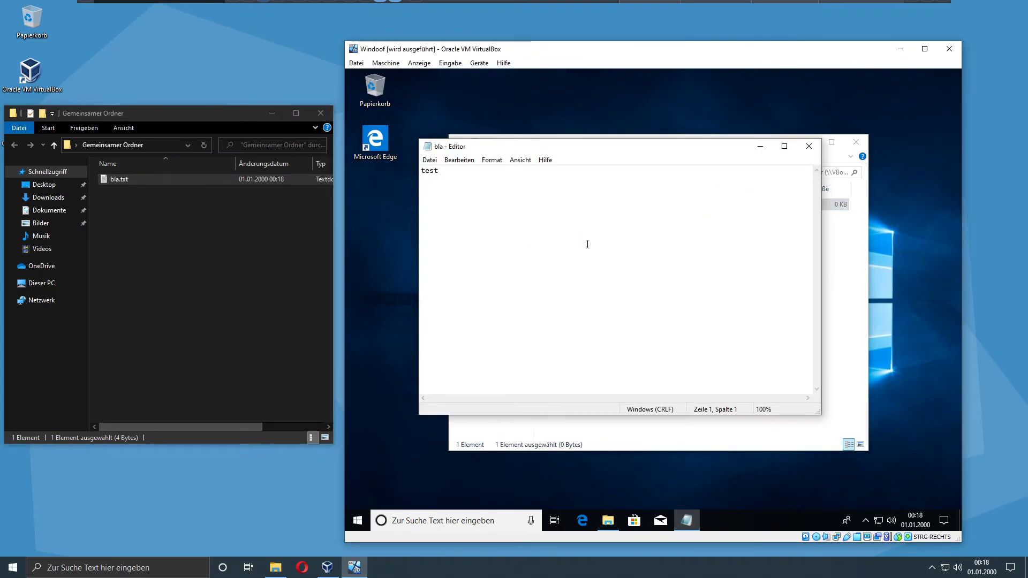
Step: Close the bla document in the guest and create a folder named "test" in the host's "Gemeinsamer Ordner"
{"action": "left_click", "coordinate": [809, 146]}
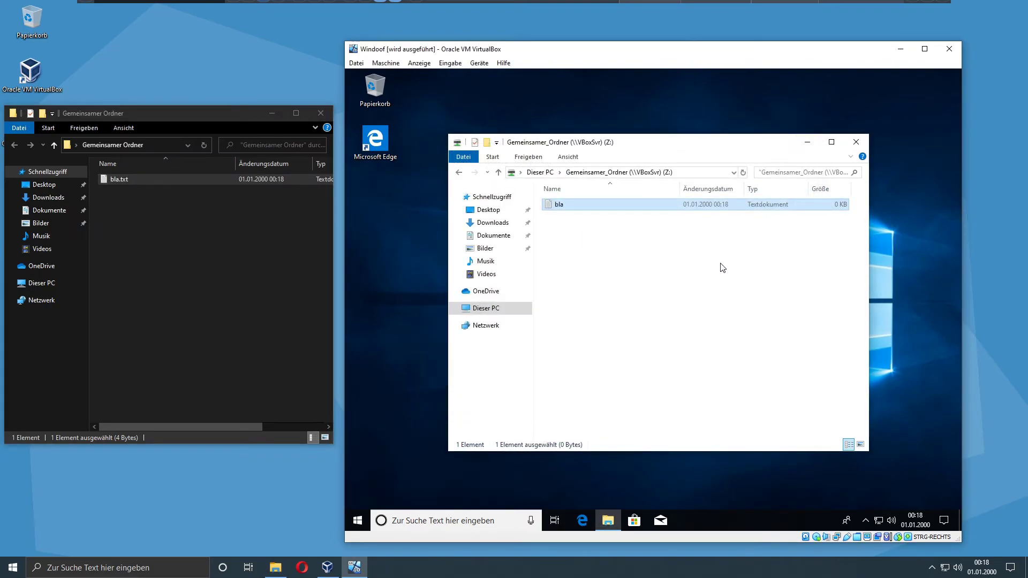
{"action": "left_click", "coordinate": [179, 253]}
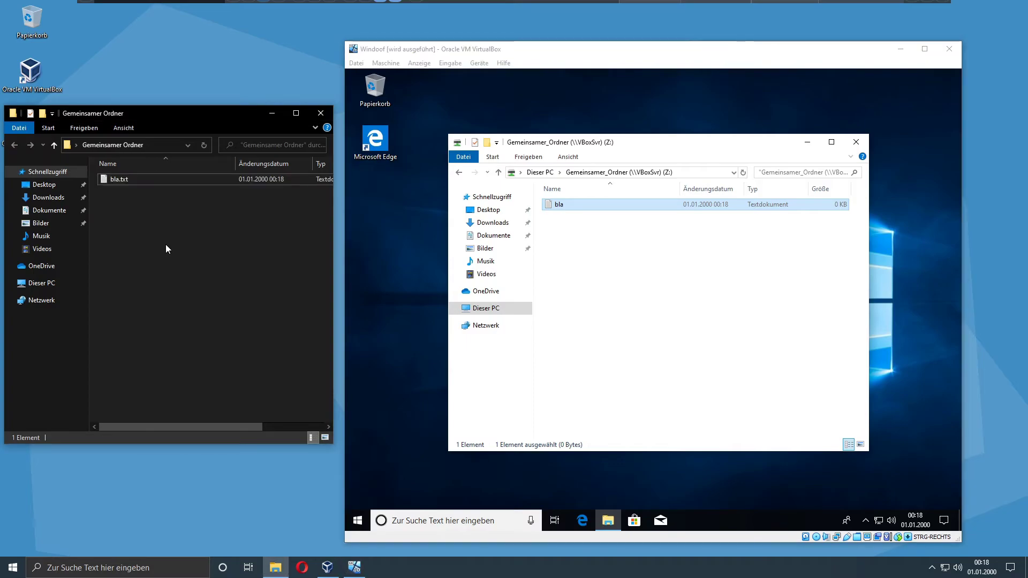
{"action": "right_click", "coordinate": [145, 204]}
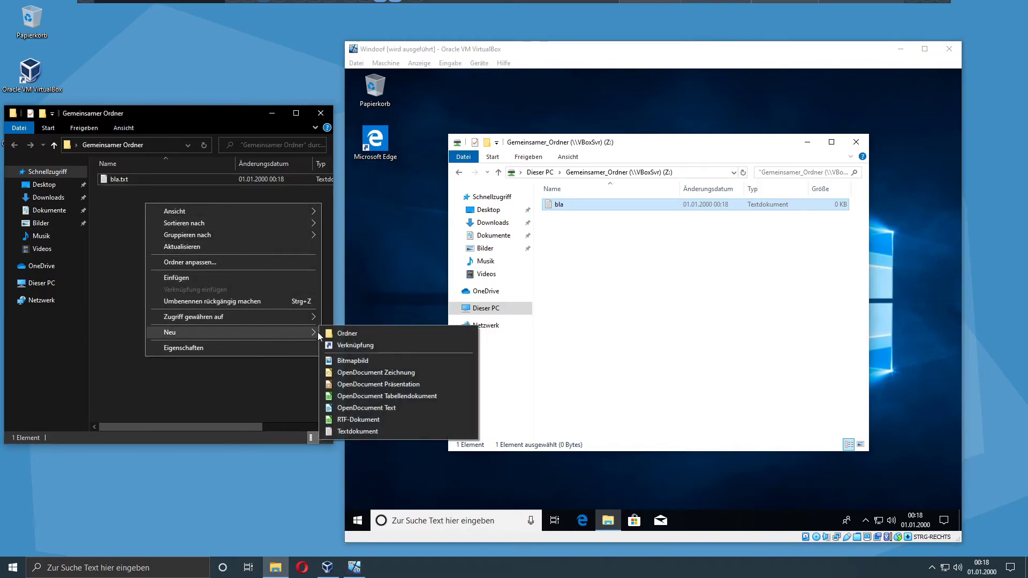
{"action": "left_click", "coordinate": [340, 332]}
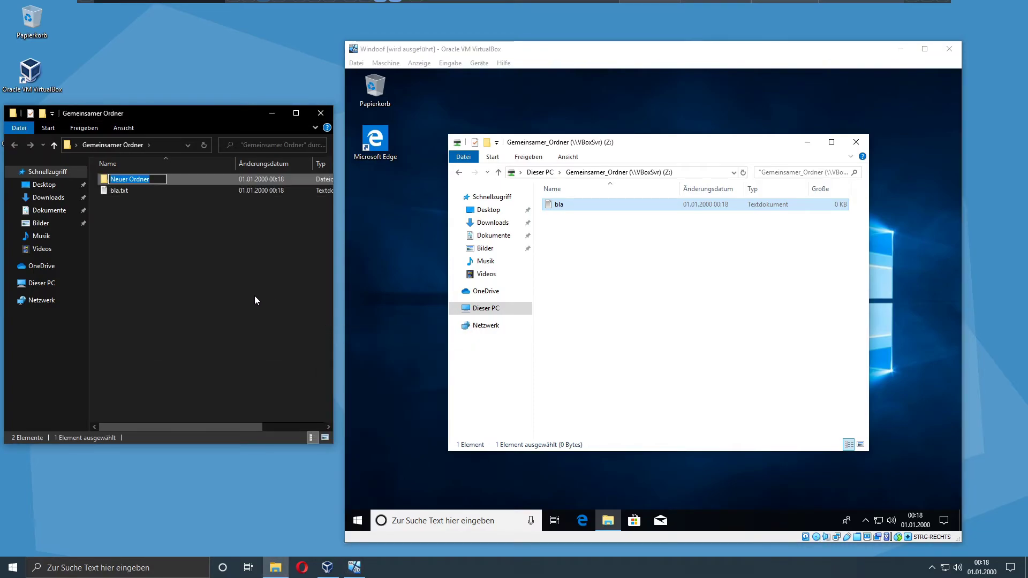
{"action": "type", "text": "test"}
{"action": "key", "text": "Return"}
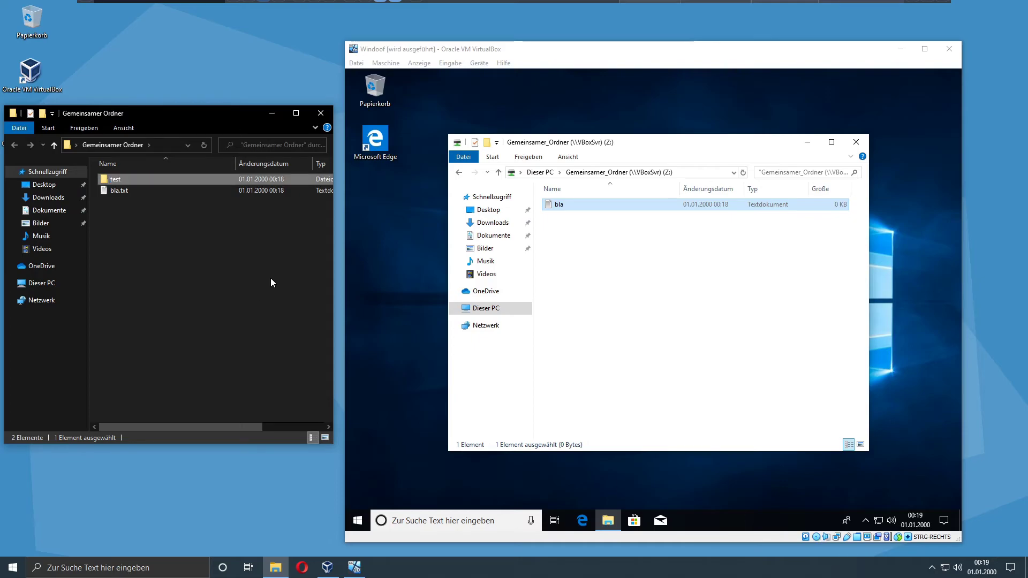
Step: Refresh the guest's shared drive Z: and compare its contents with the host's "Gemeinsamer Ordner"
{"action": "left_click", "coordinate": [645, 259]}
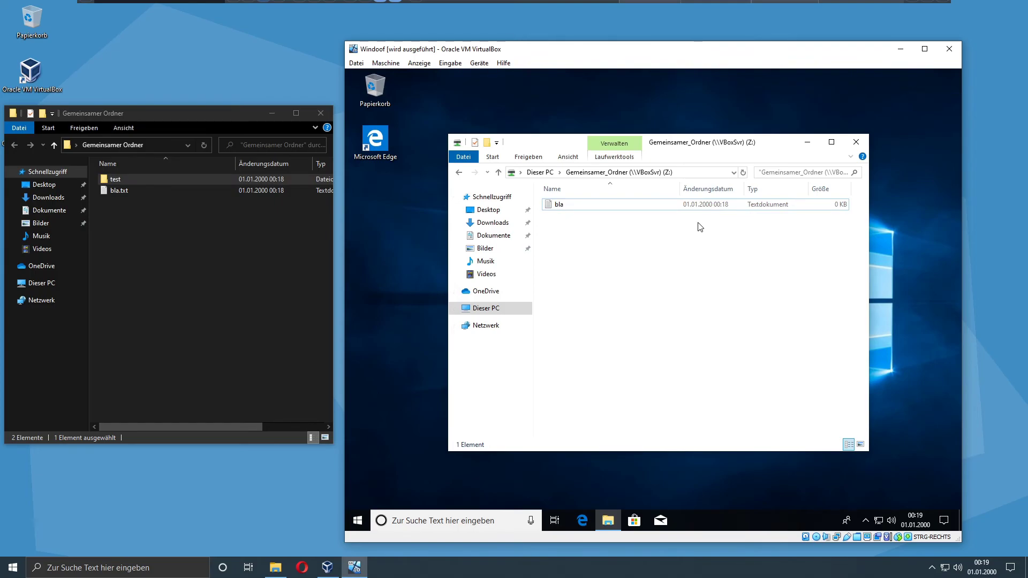
{"action": "left_click", "coordinate": [743, 172]}
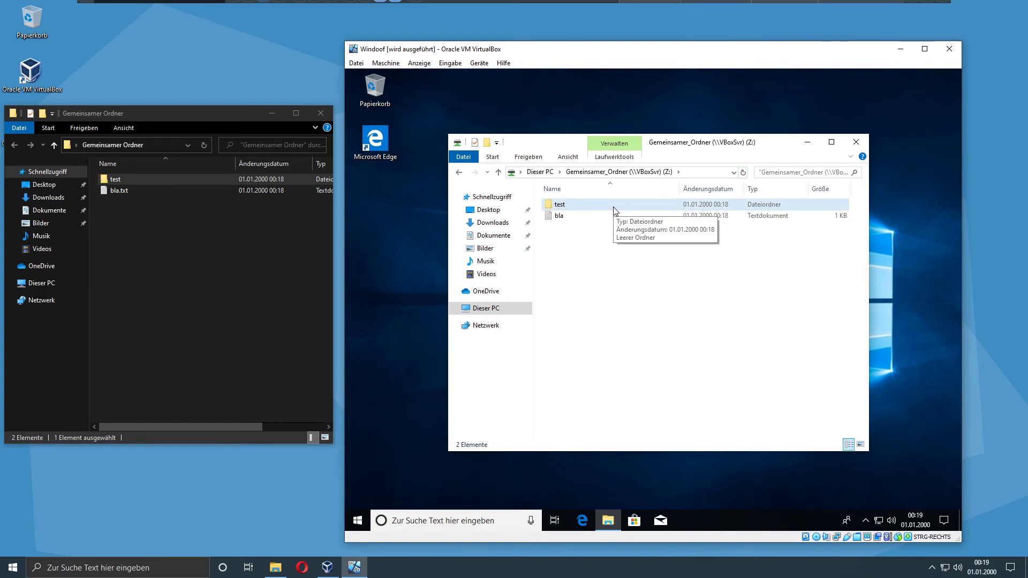
{"action": "left_click", "coordinate": [176, 230]}
Step: Create a folder named "test2" in the guest's shared drive Z: and return to the host's "Gemeinsamer Ordner" window
{"action": "left_click", "coordinate": [627, 279]}
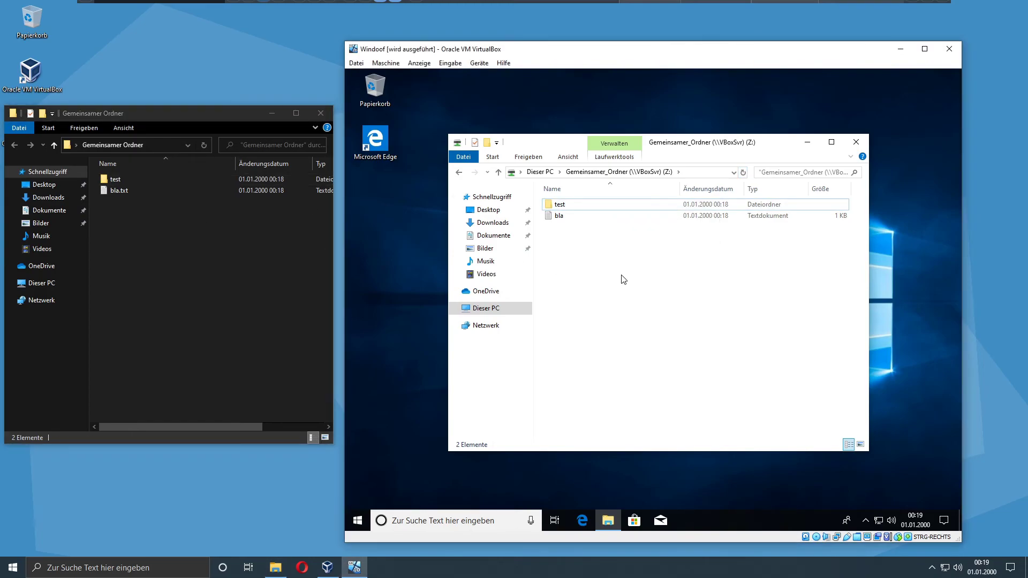
{"action": "right_click", "coordinate": [605, 273]}
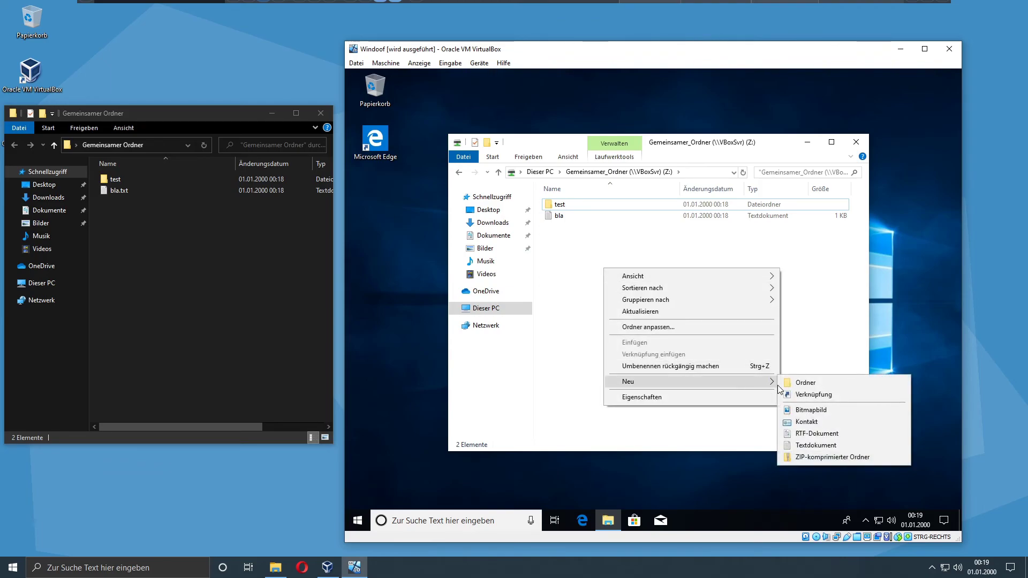
{"action": "left_click", "coordinate": [787, 385]}
{"action": "type", "text": "t"}
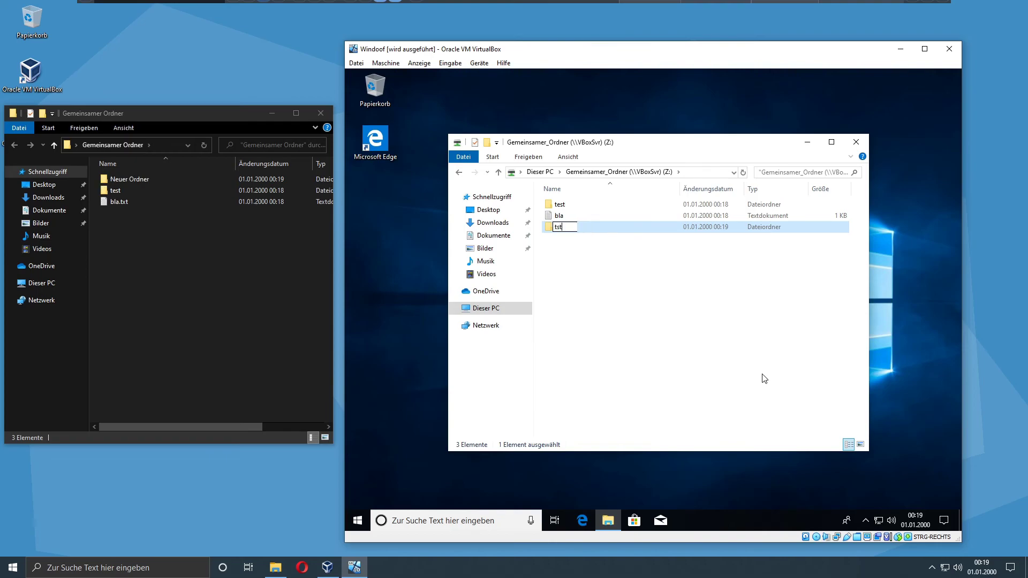
{"action": "type", "text": "est2"}
{"action": "key", "text": "Return"}
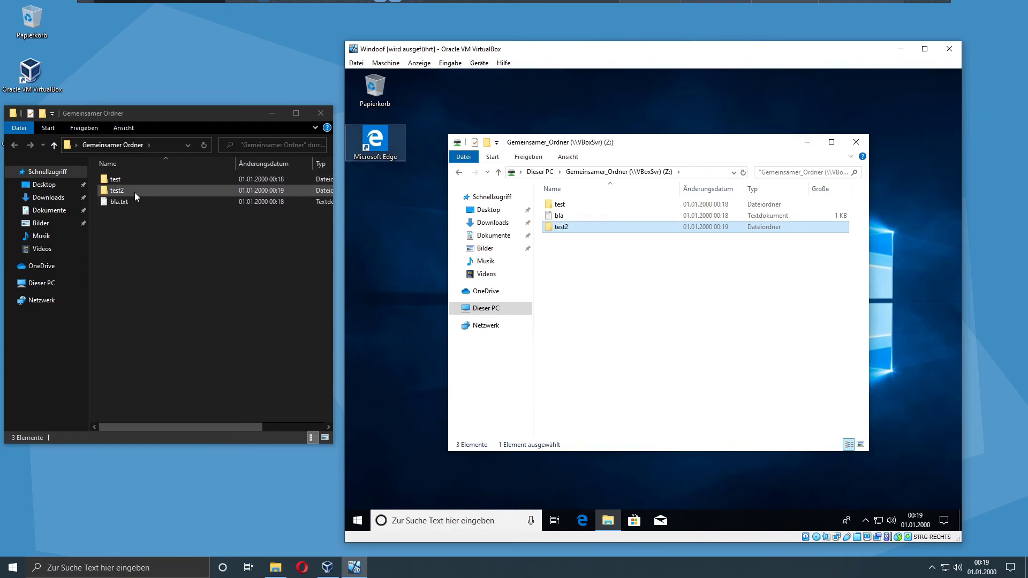
{"action": "left_click", "coordinate": [148, 230]}
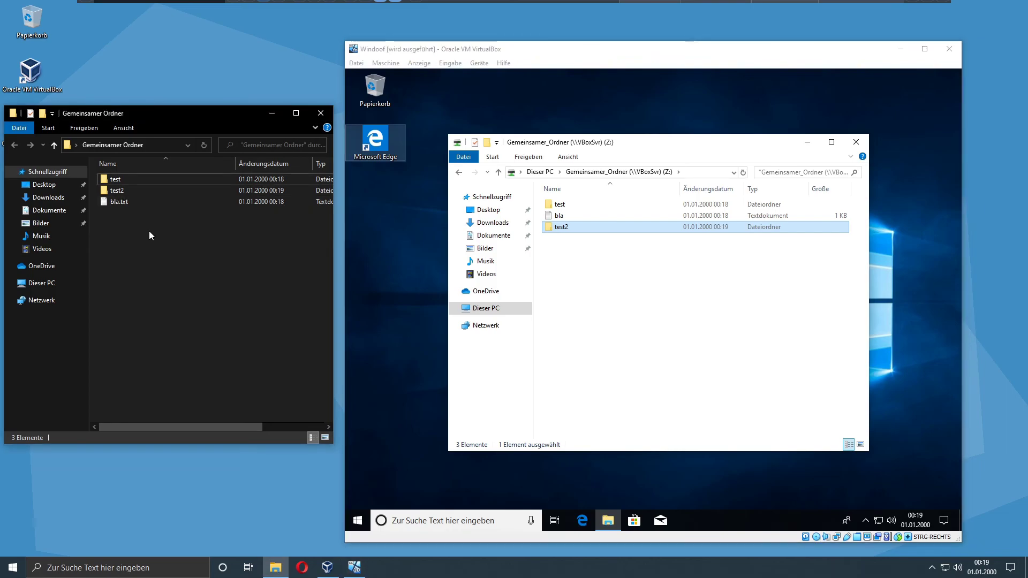